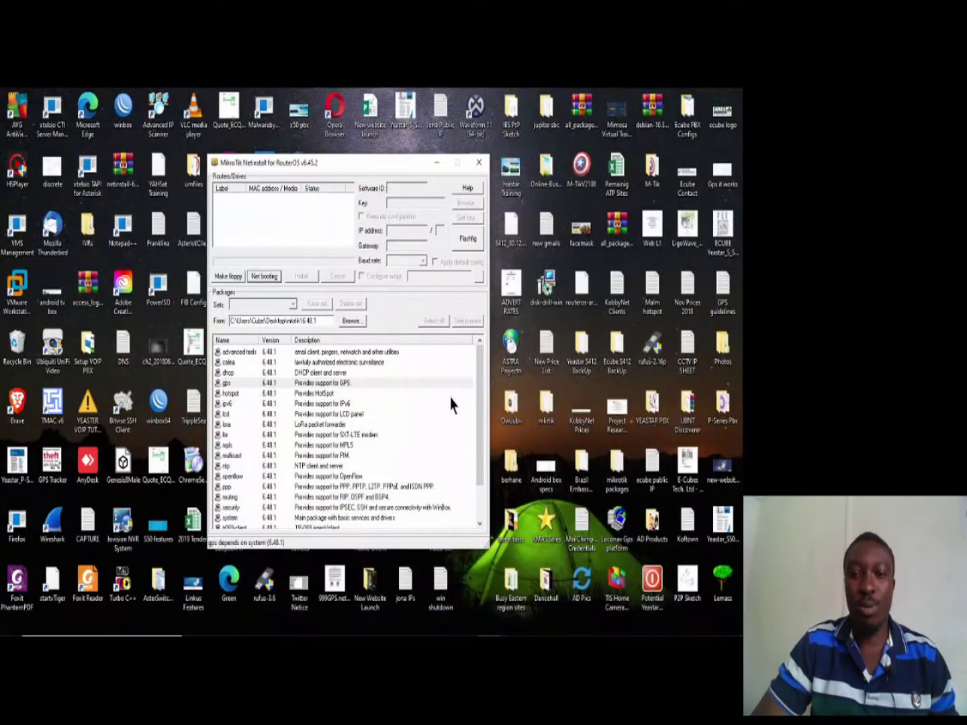
Reposition the Netinstall window on the desktop
left_click_drag(353, 168, 377, 174)
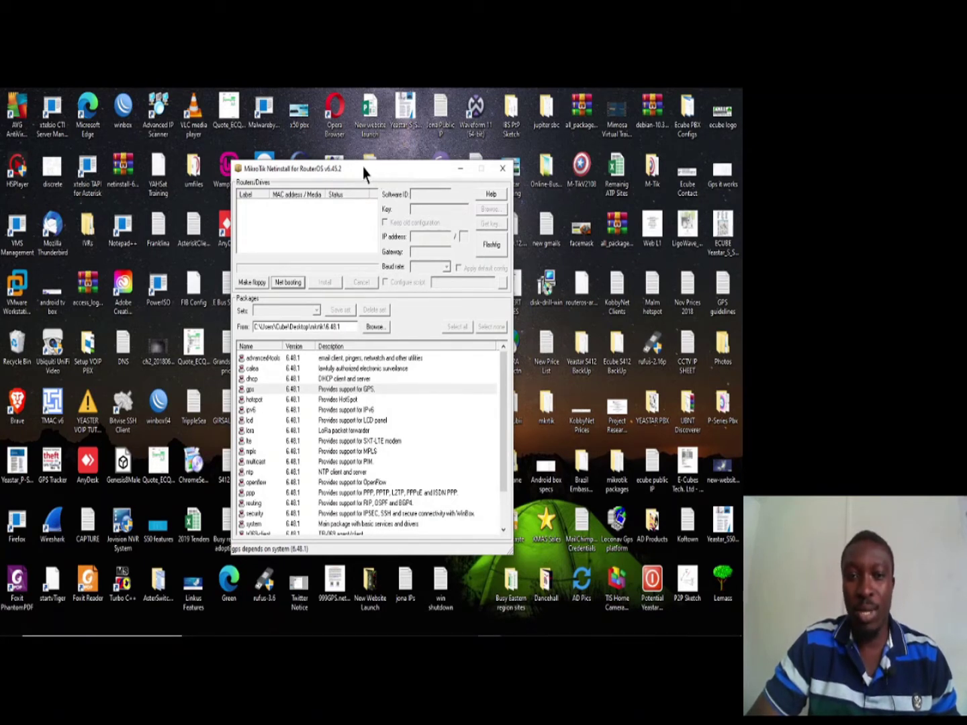
left_click_drag(362, 172, 444, 177)
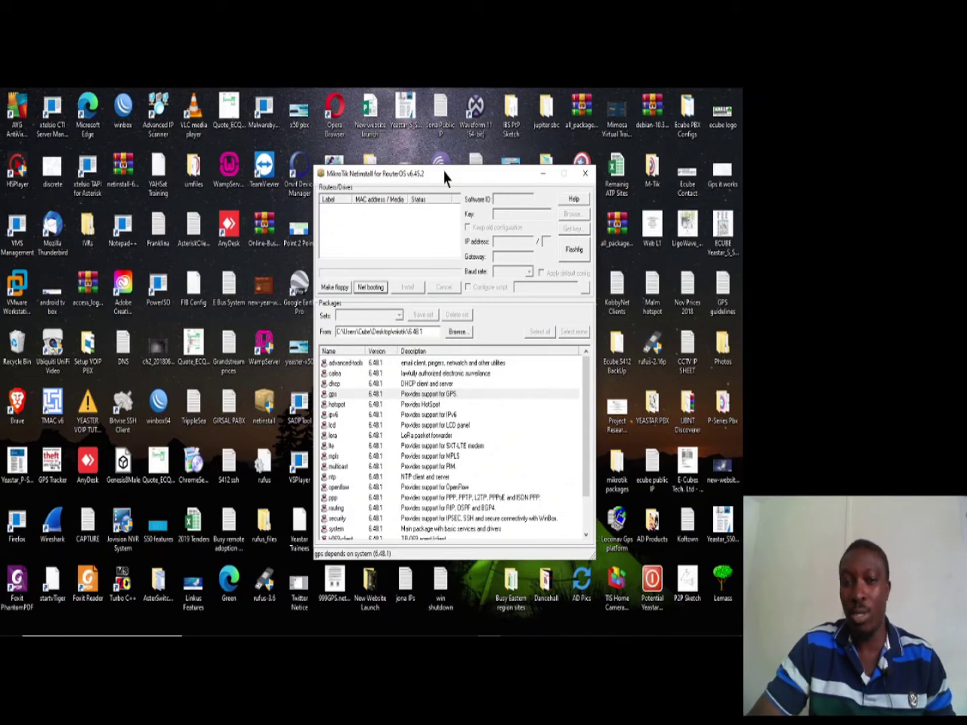
left_click_drag(443, 179, 392, 170)
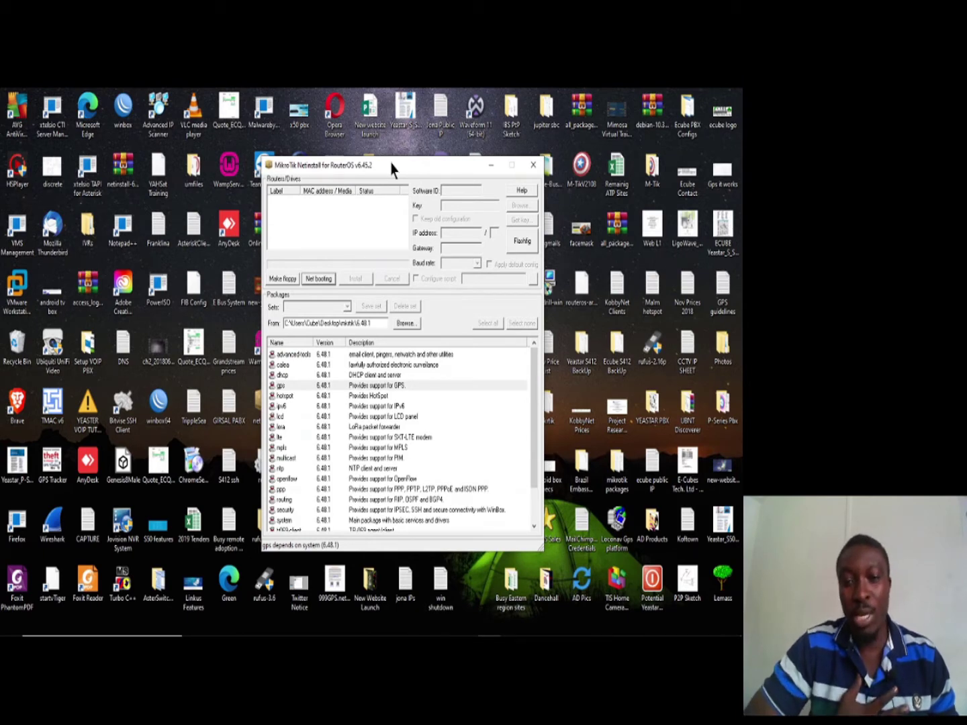
Through the tray AVG icon, pause the Computer File Shield for 1 hour
mouse_move(388, 643)
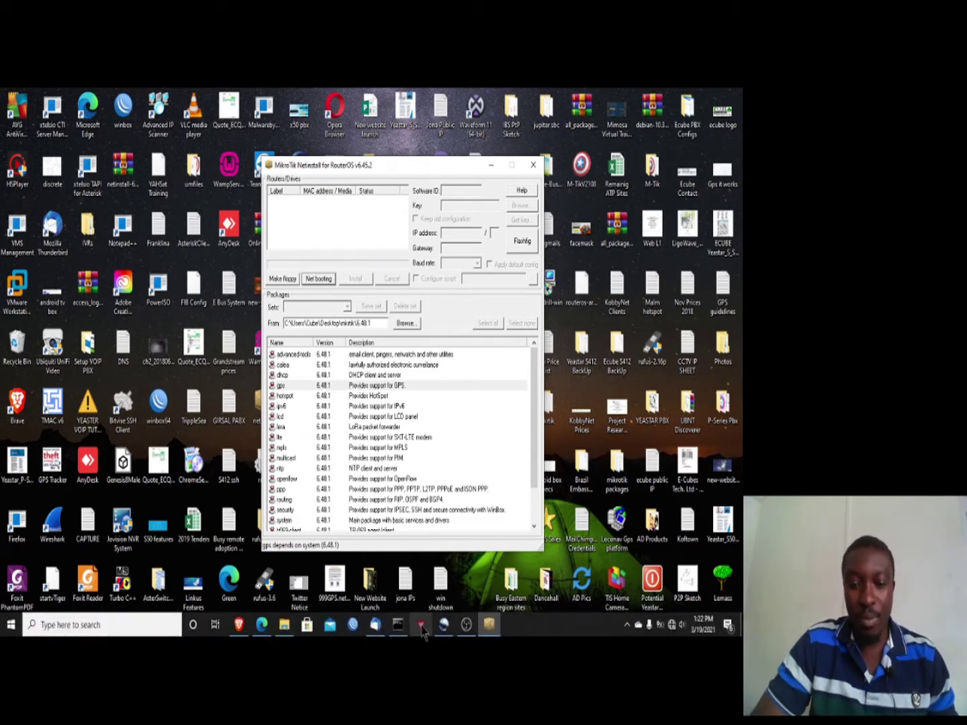
left_click(626, 626)
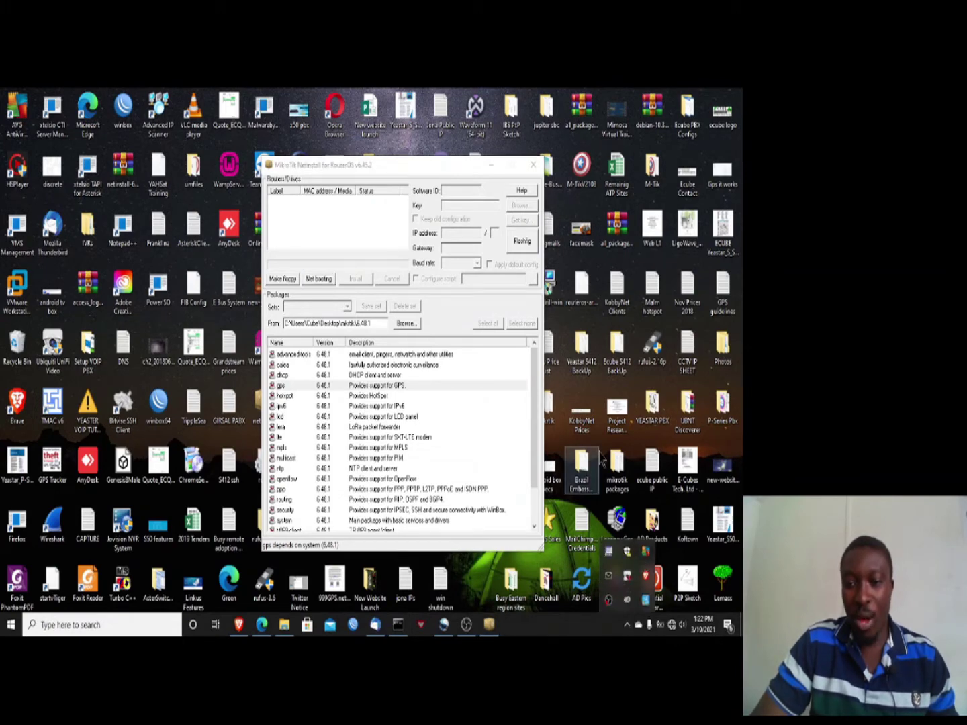
left_click(645, 551)
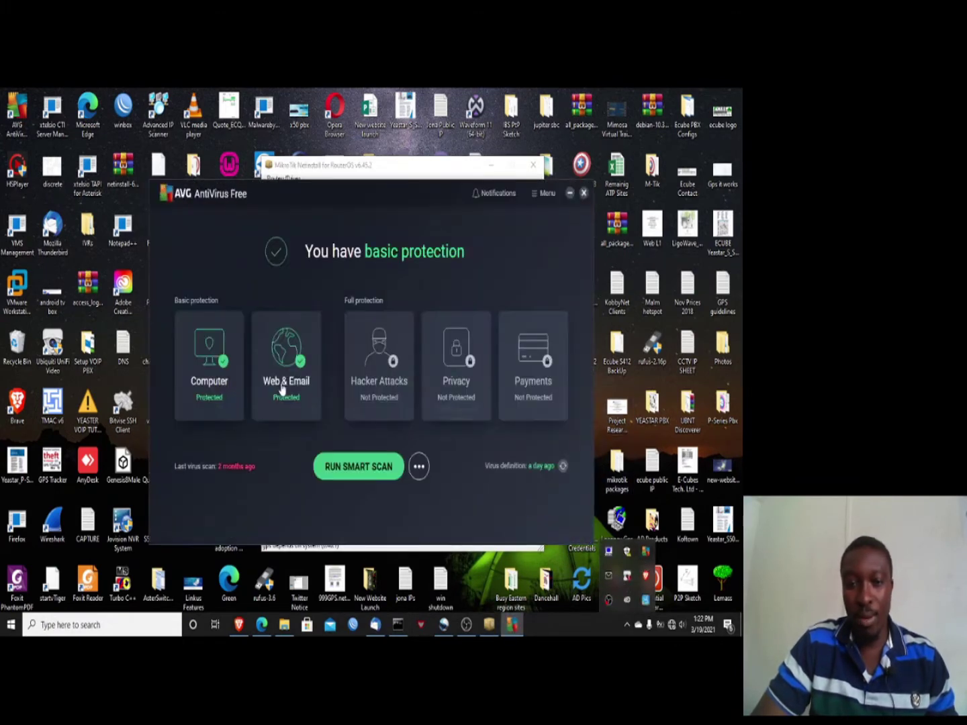
left_click(202, 362)
left_click(223, 386)
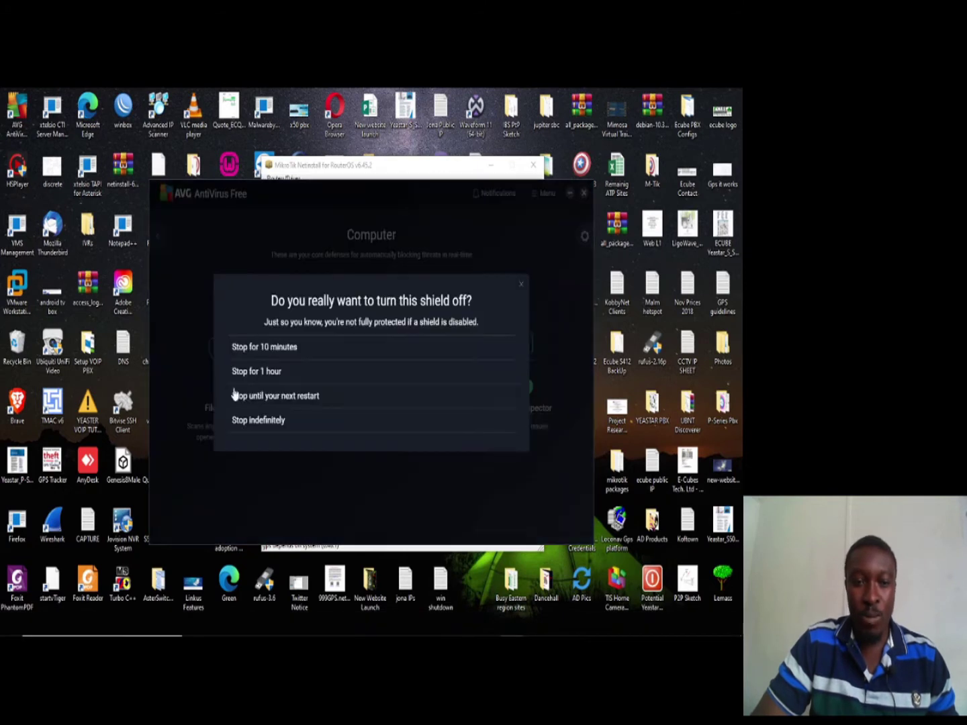
left_click(275, 377)
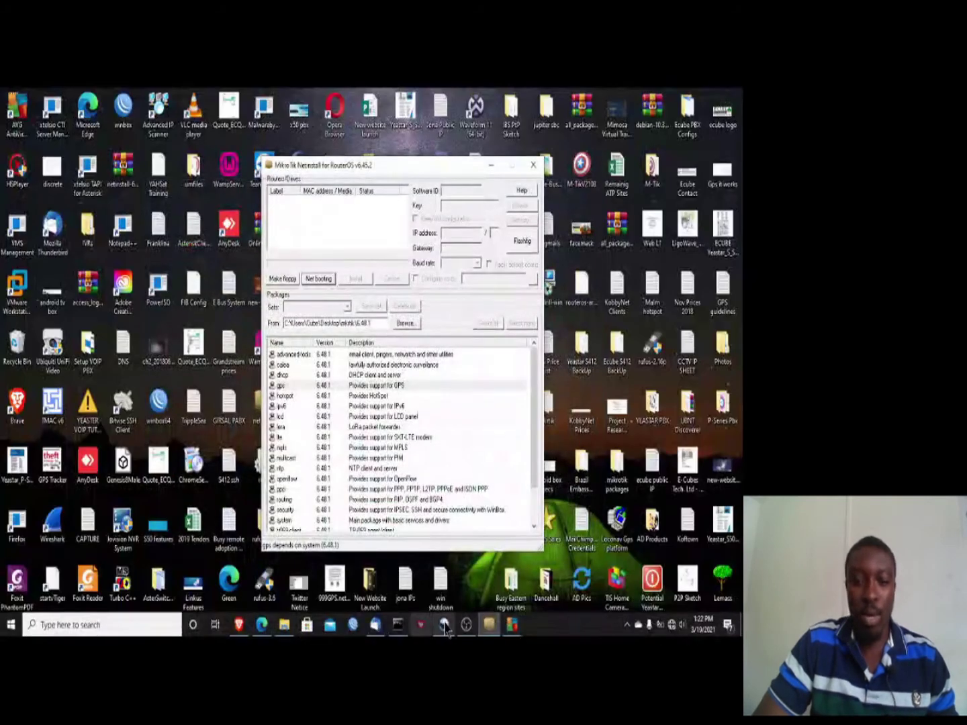
Find Windows Defender Firewall via Start search, turn it off for private and public networks
mouse_move(444, 628)
key("super")
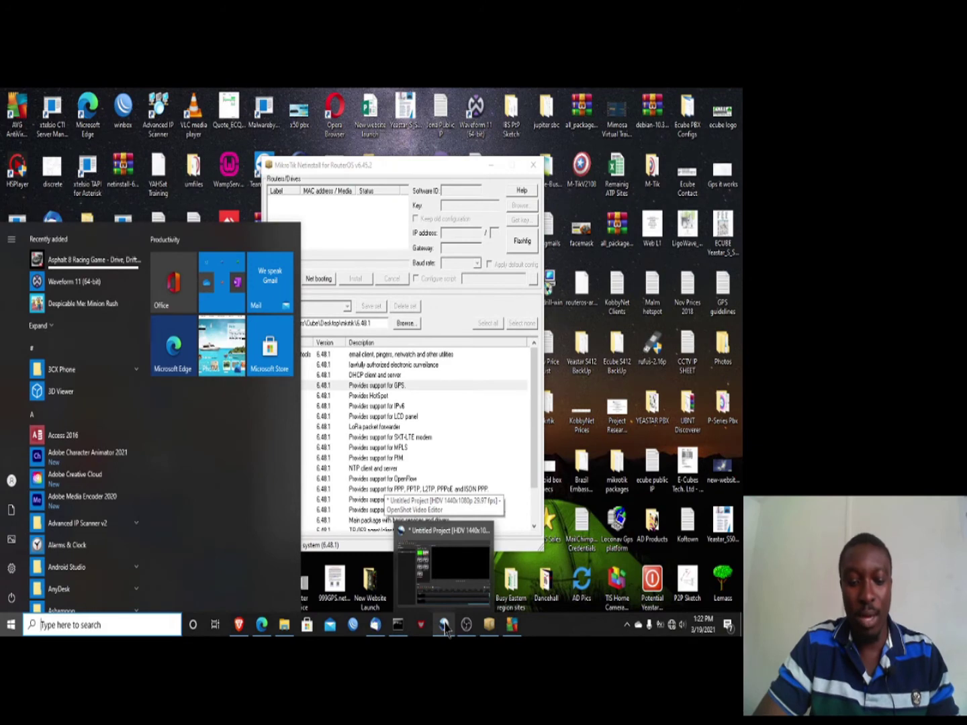
type("window")
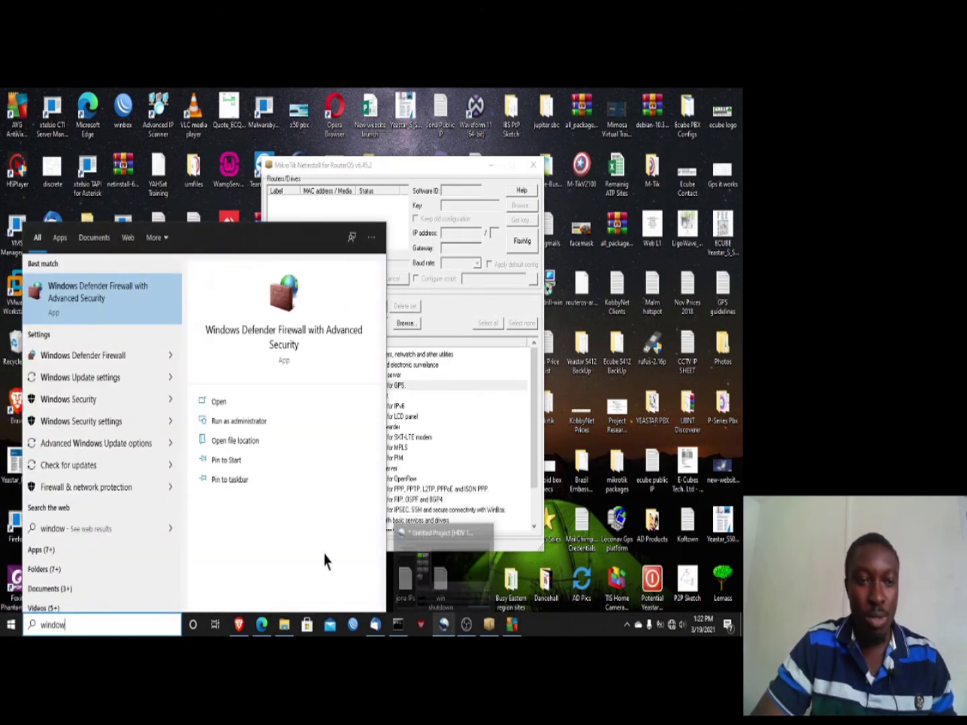
left_click(94, 361)
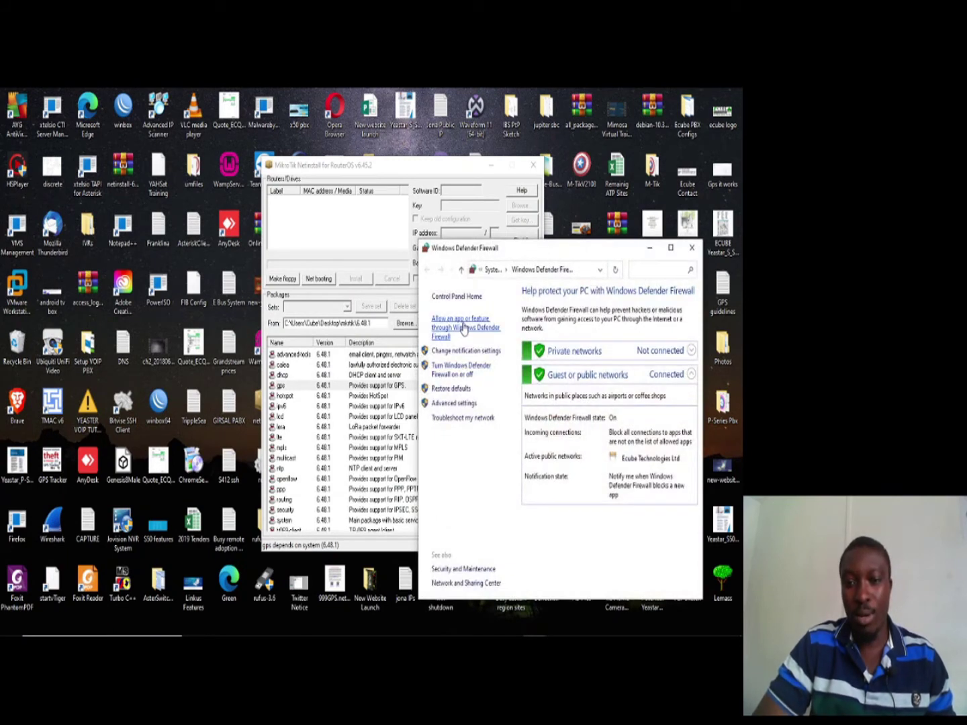
left_click(462, 368)
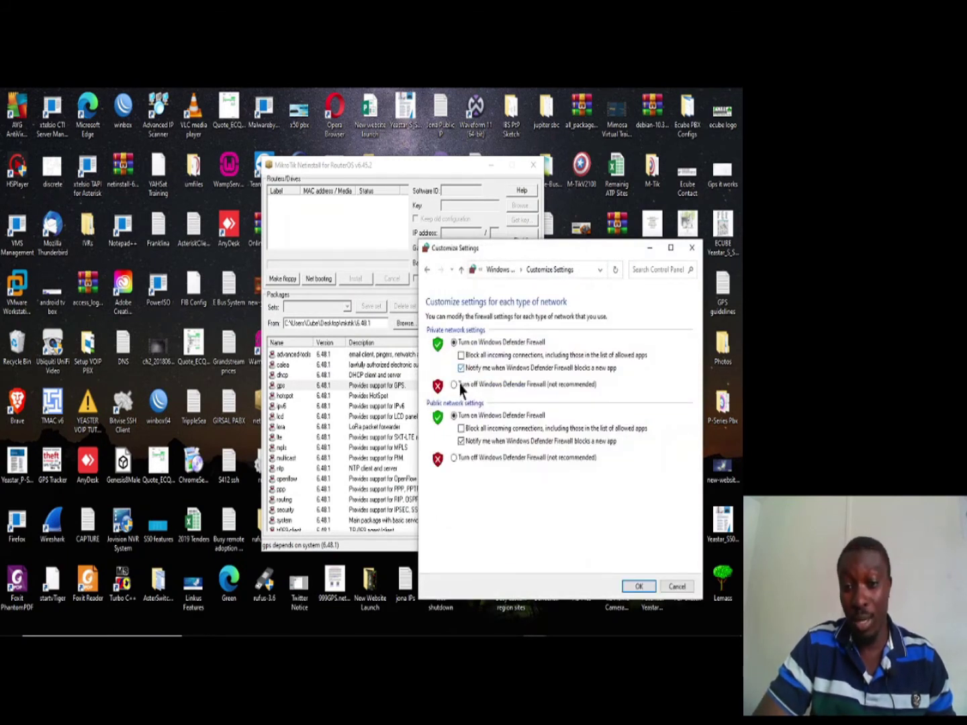
left_click(454, 384)
left_click(455, 458)
left_click(638, 586)
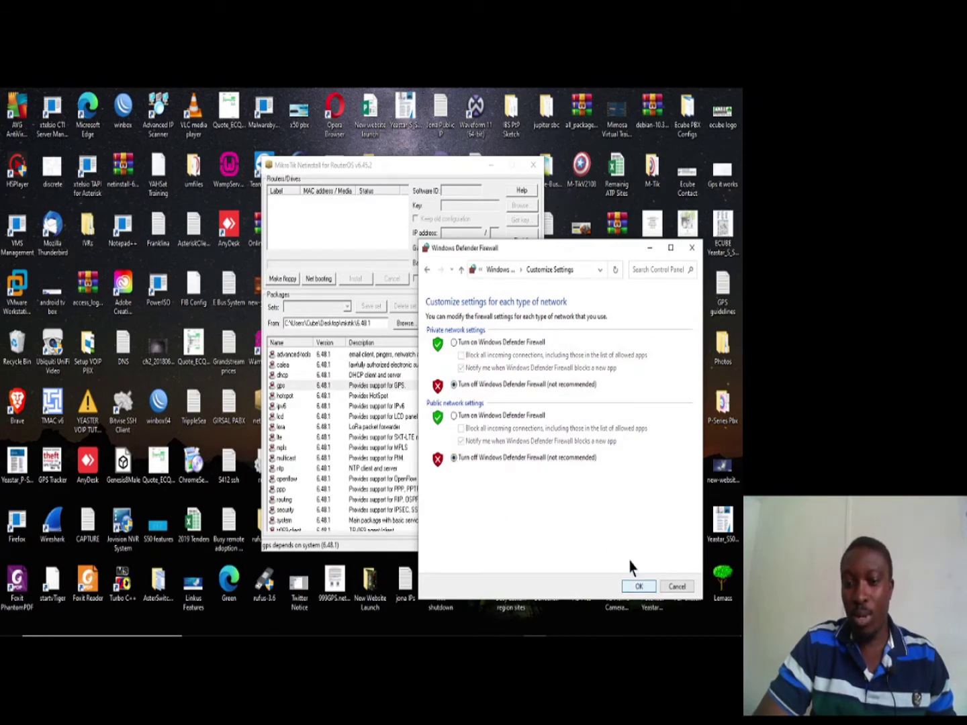
left_click(649, 249)
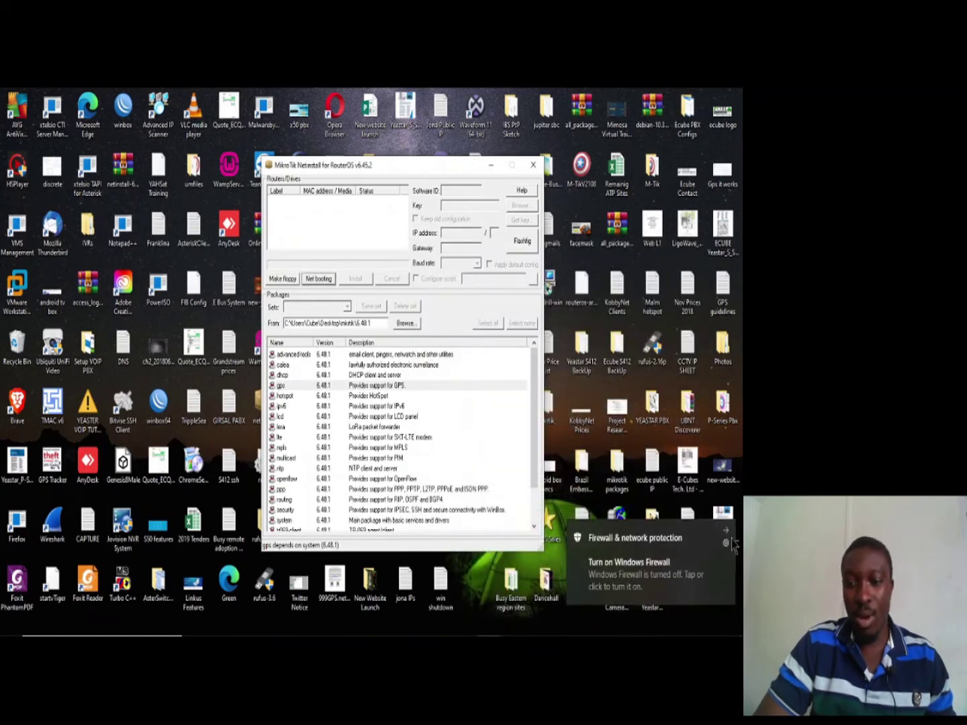
In Net booting, enable Boot Server with client IP address 192.168.88.1
left_click(728, 537)
left_click_drag(410, 170, 306, 157)
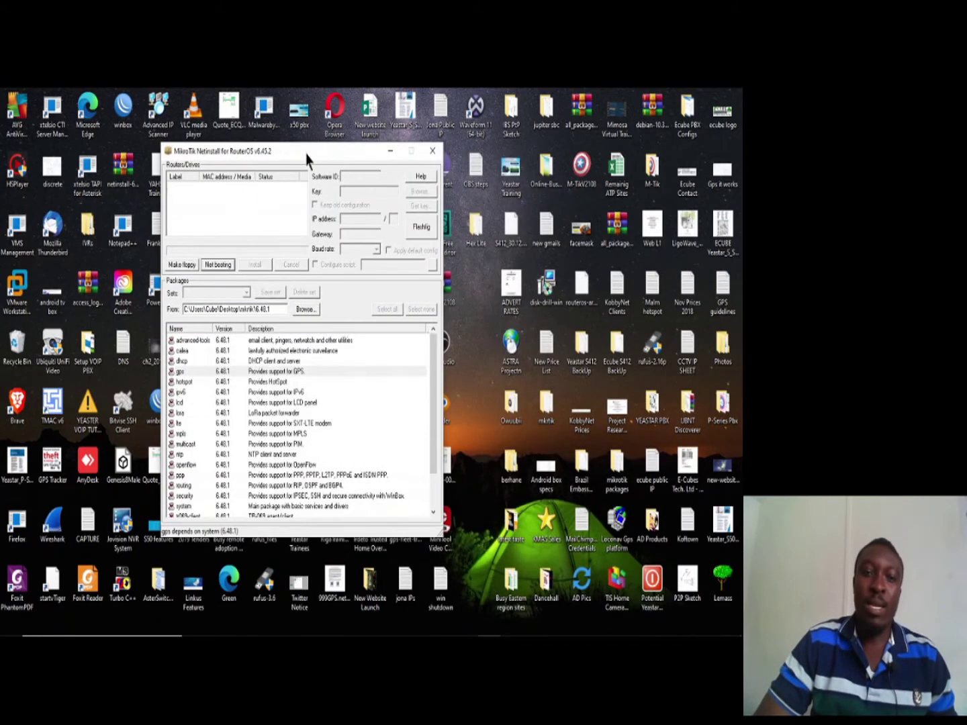
left_click(216, 265)
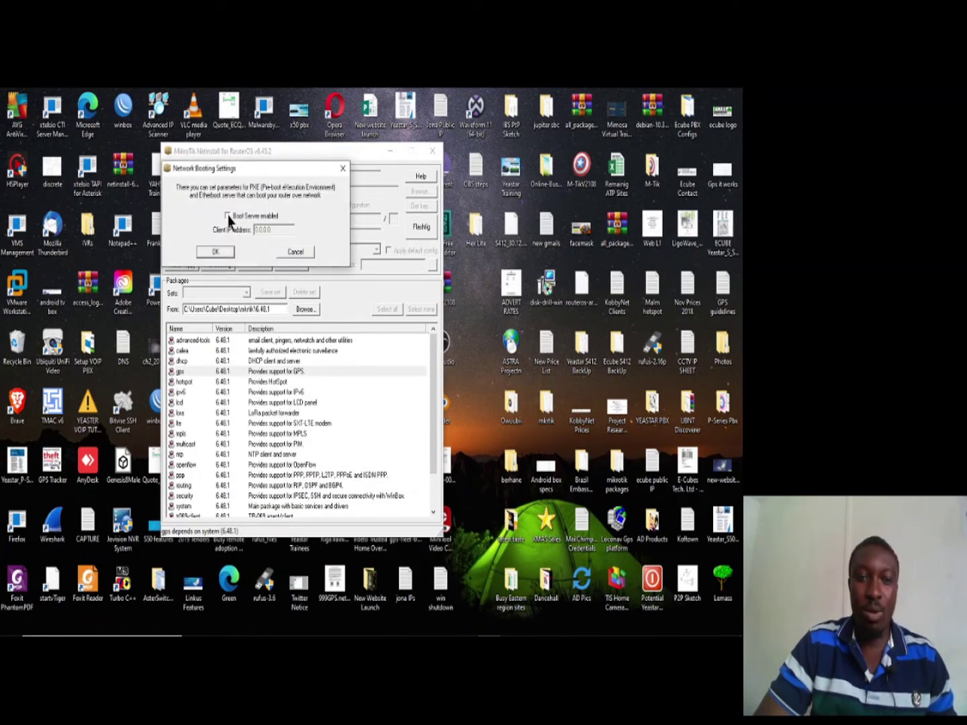
left_click(227, 216)
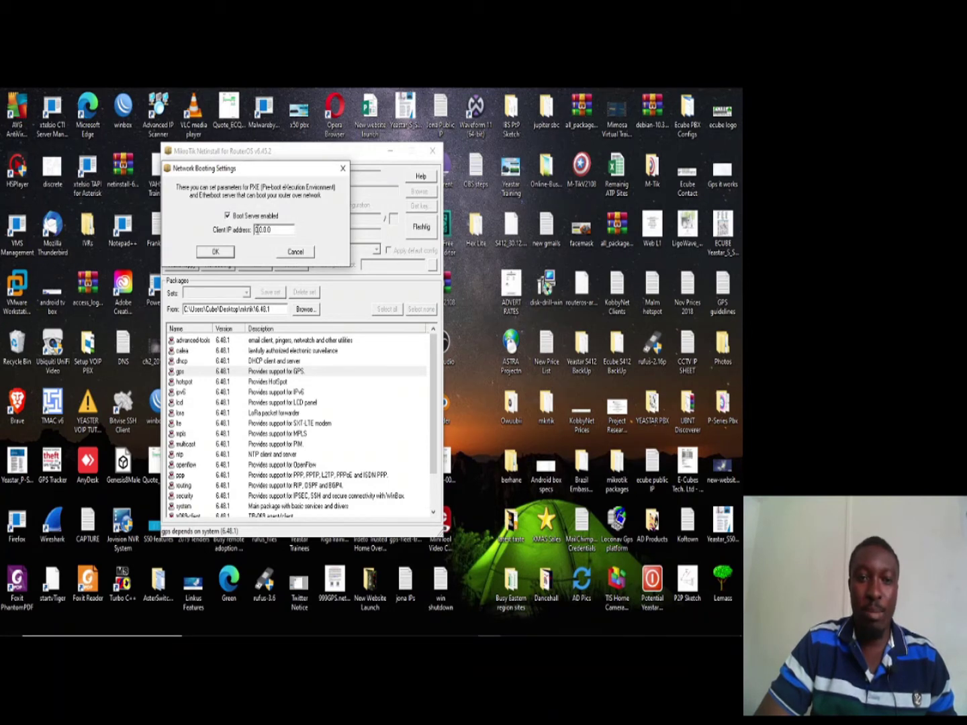
left_click_drag(281, 230, 254, 230)
type("192.168")
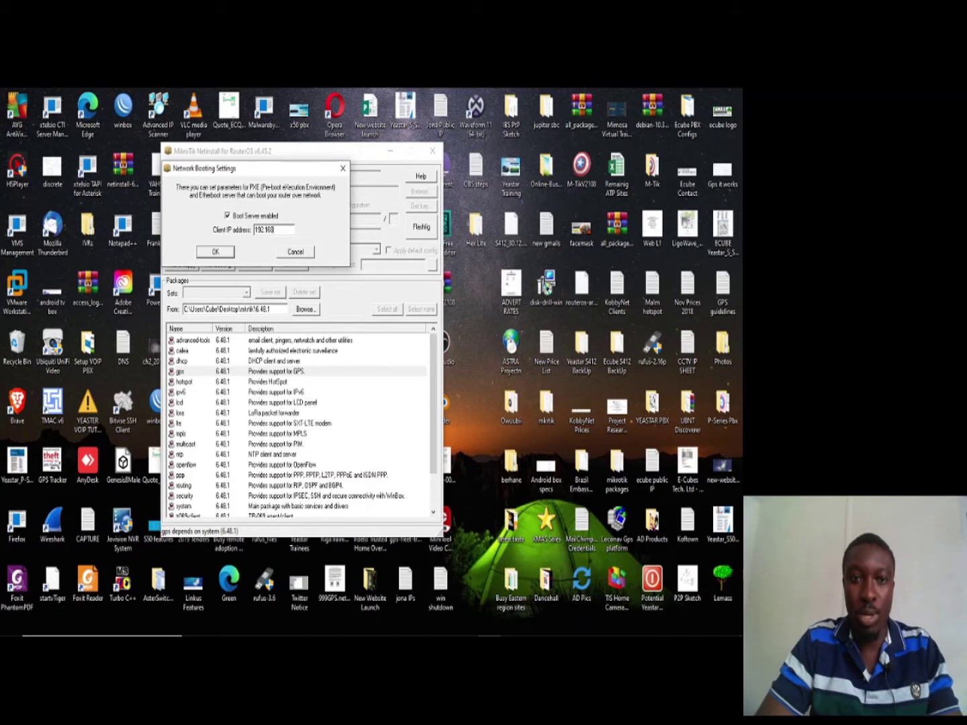
type(".88.1")
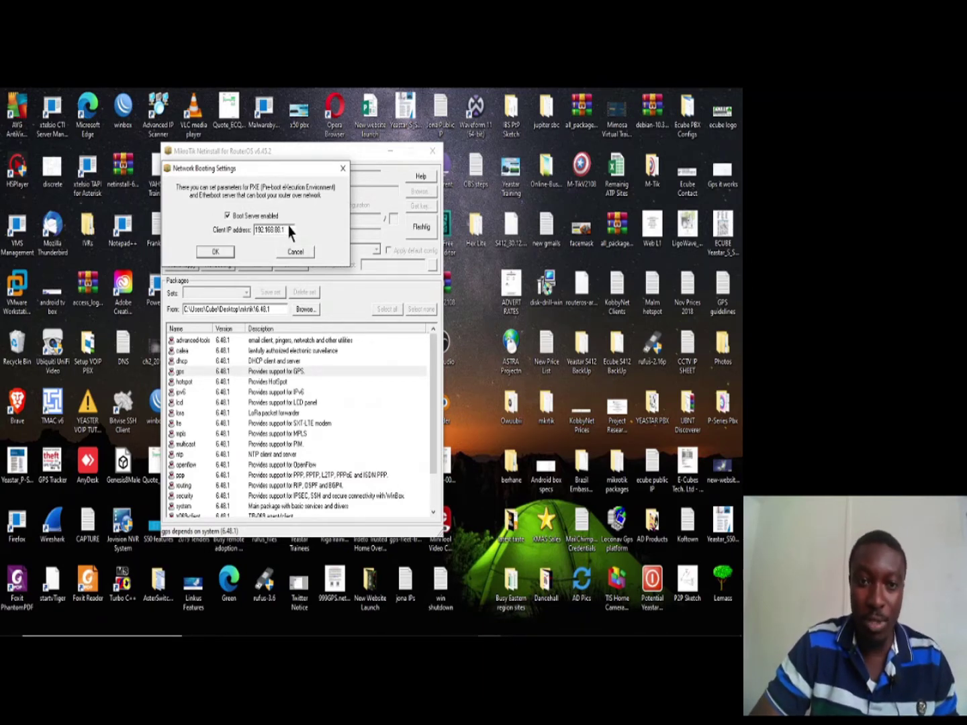
left_click(219, 251)
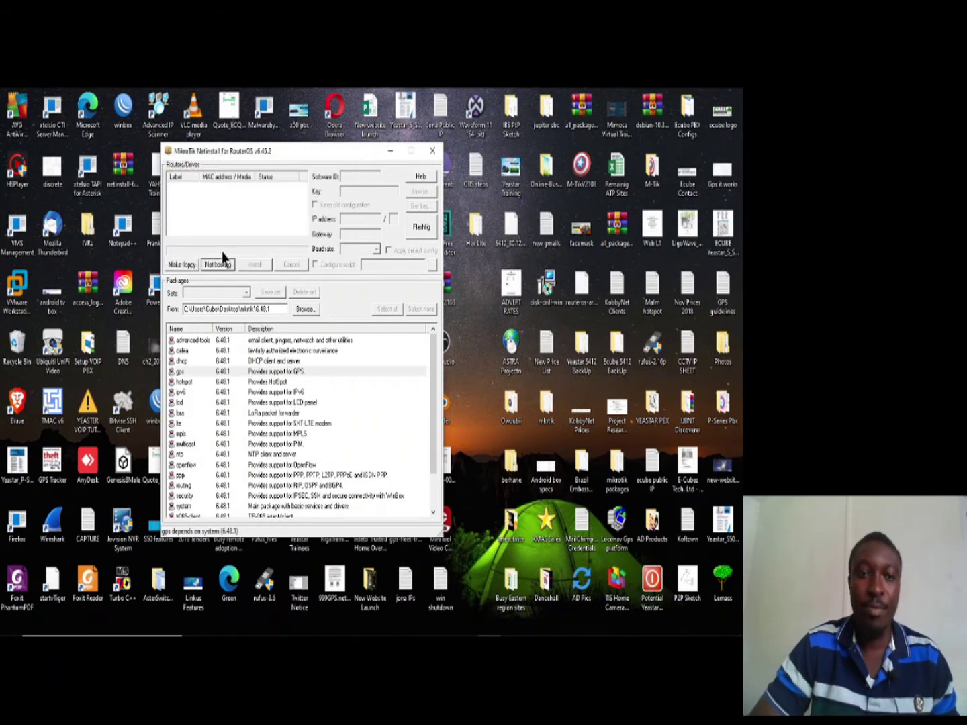
left_click_drag(302, 153, 371, 157)
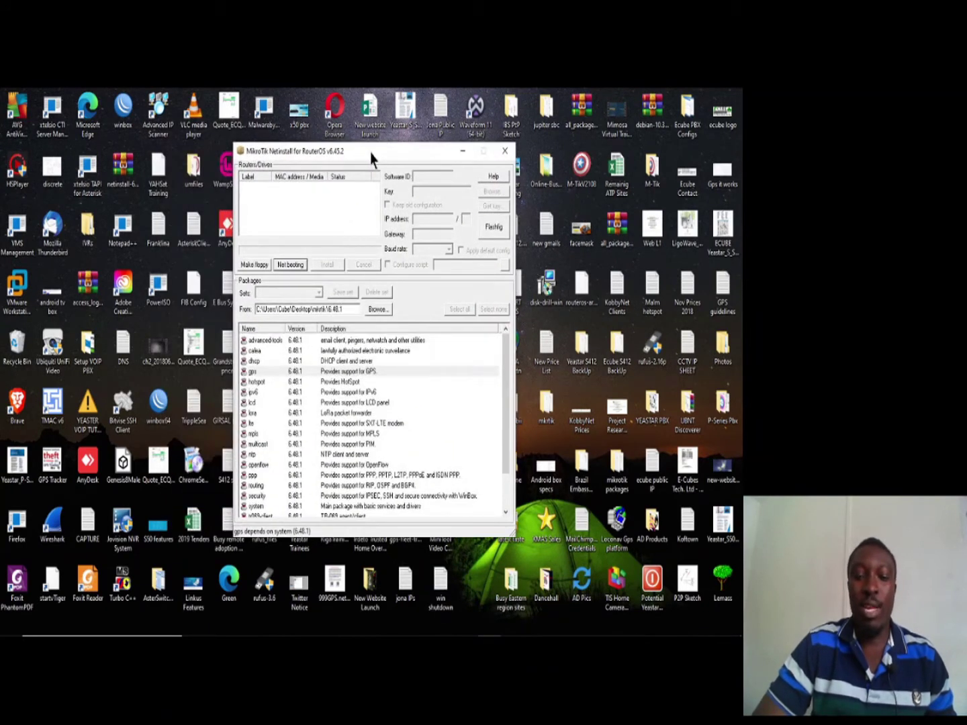
mouse_move(497, 635)
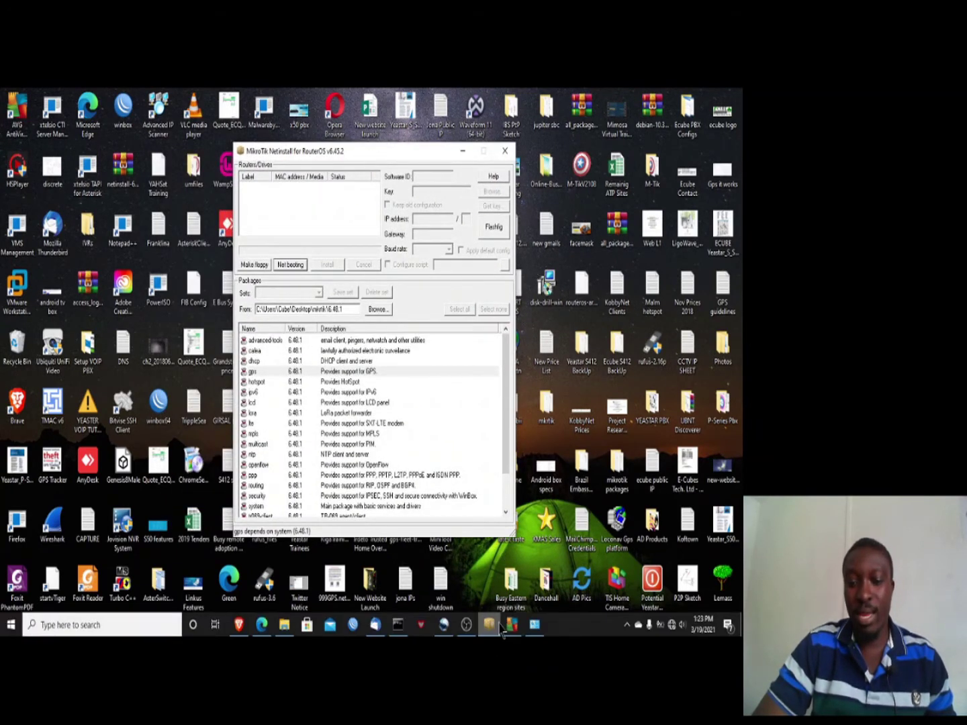
left_click(538, 627)
left_click(539, 627)
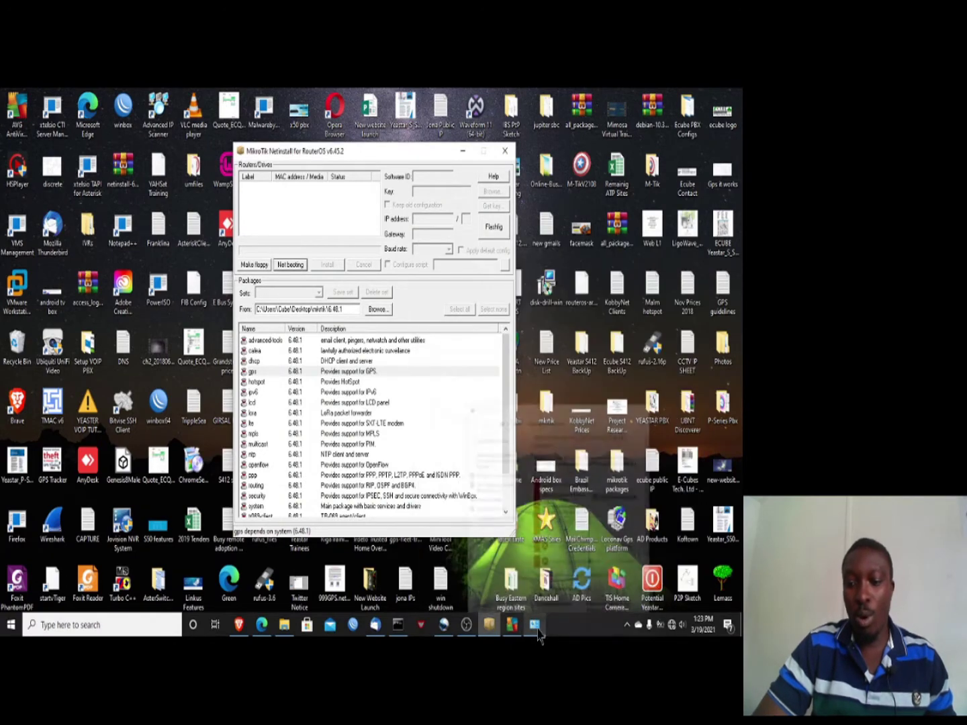
left_click(559, 618)
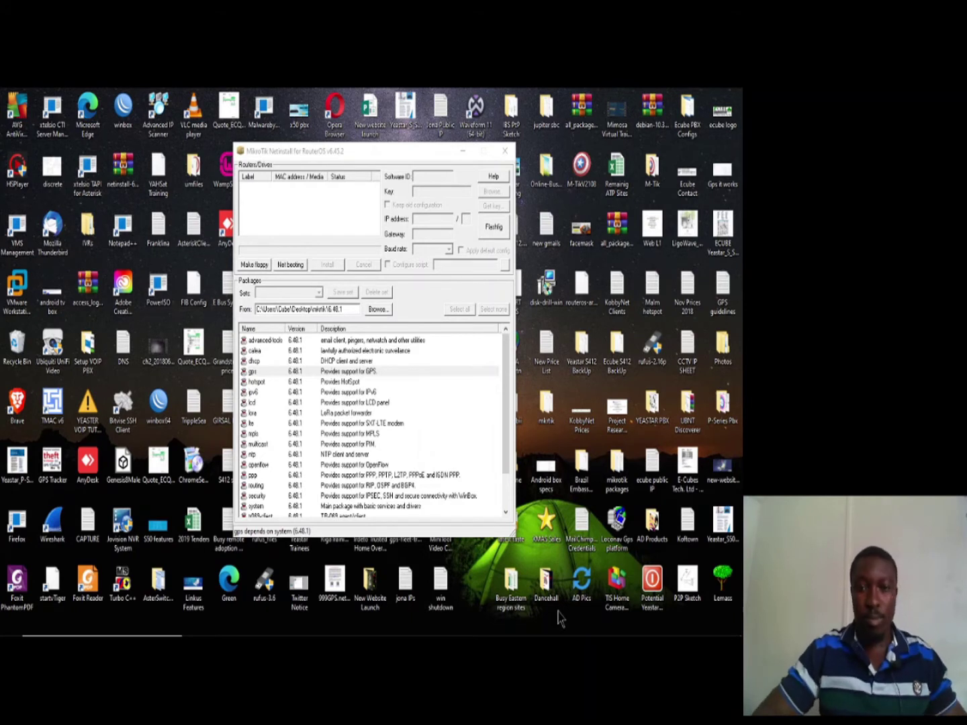
mouse_move(611, 636)
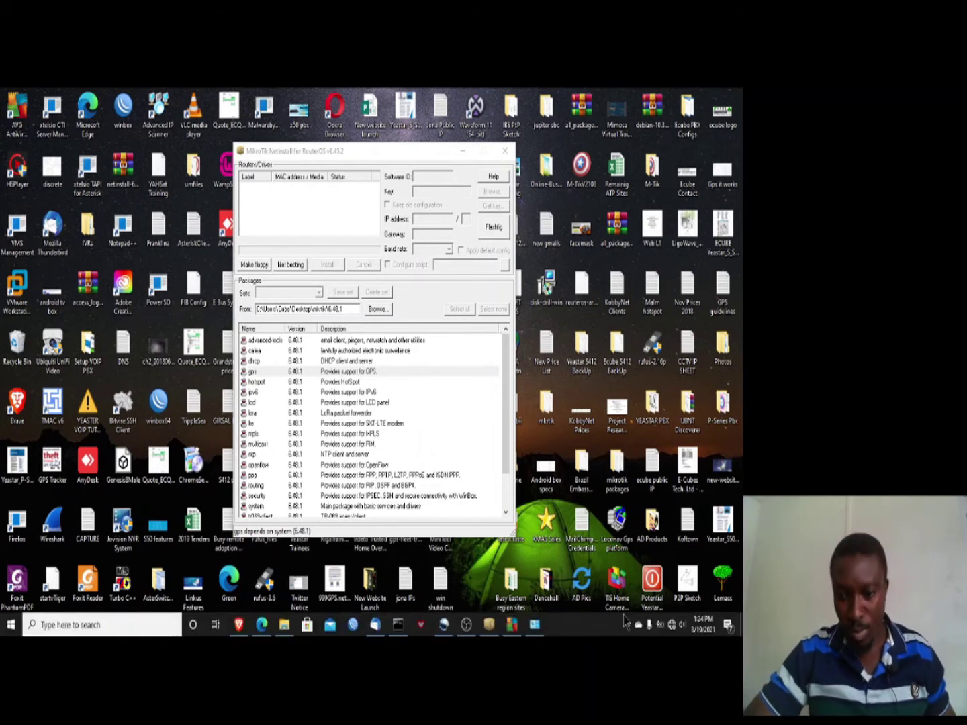
right_click(672, 625)
Go through Ethernet settings and Network and Sharing Center to the Ethernet Status dialog
left_click(673, 607)
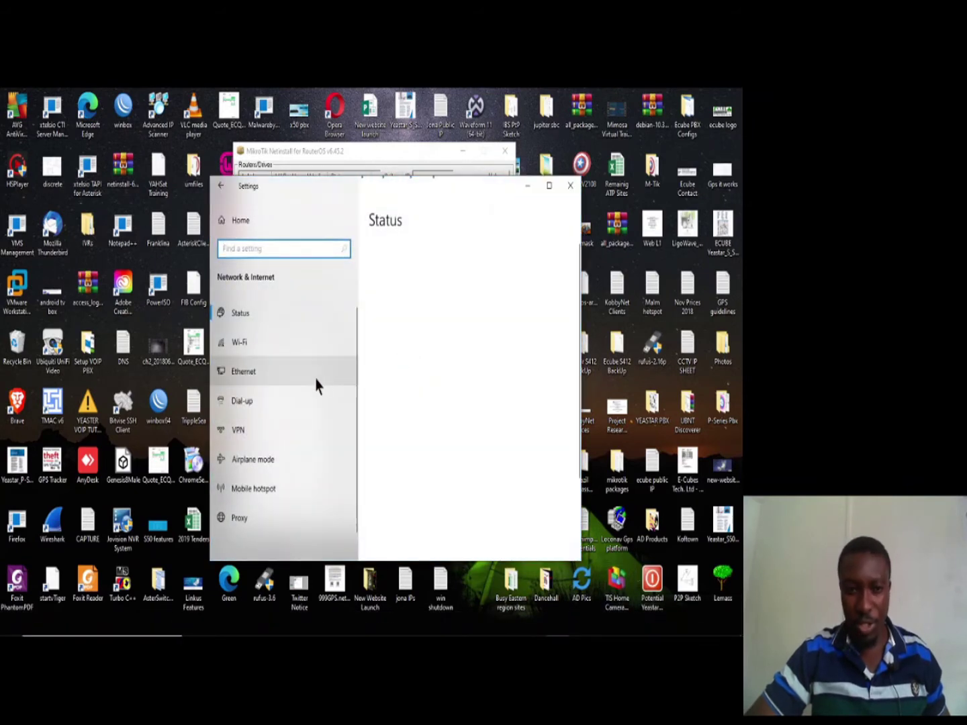
left_click(258, 378)
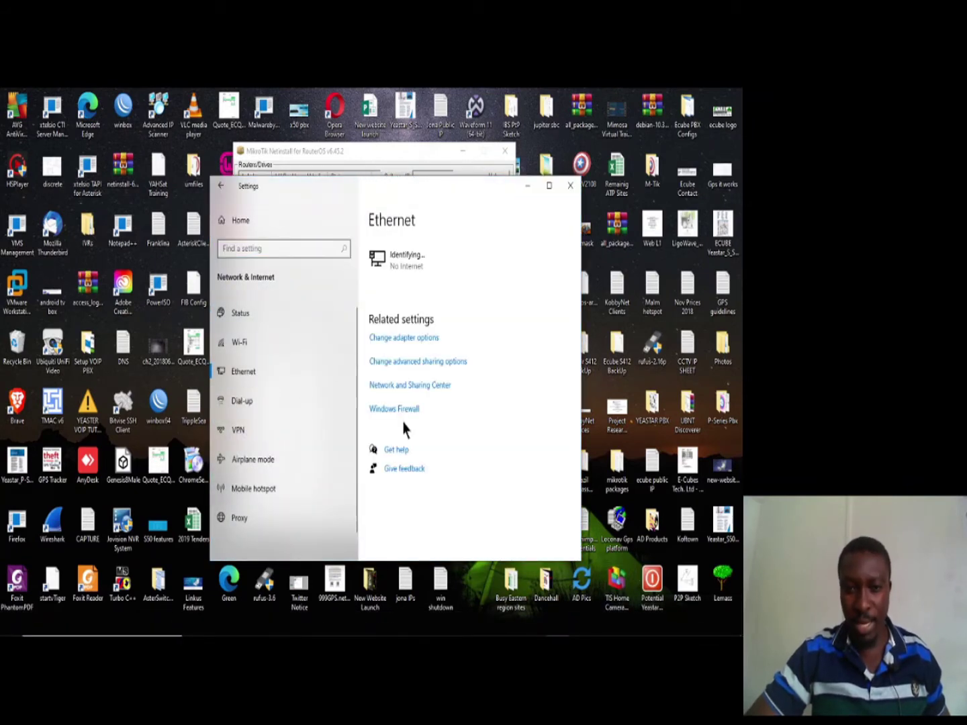
left_click(411, 388)
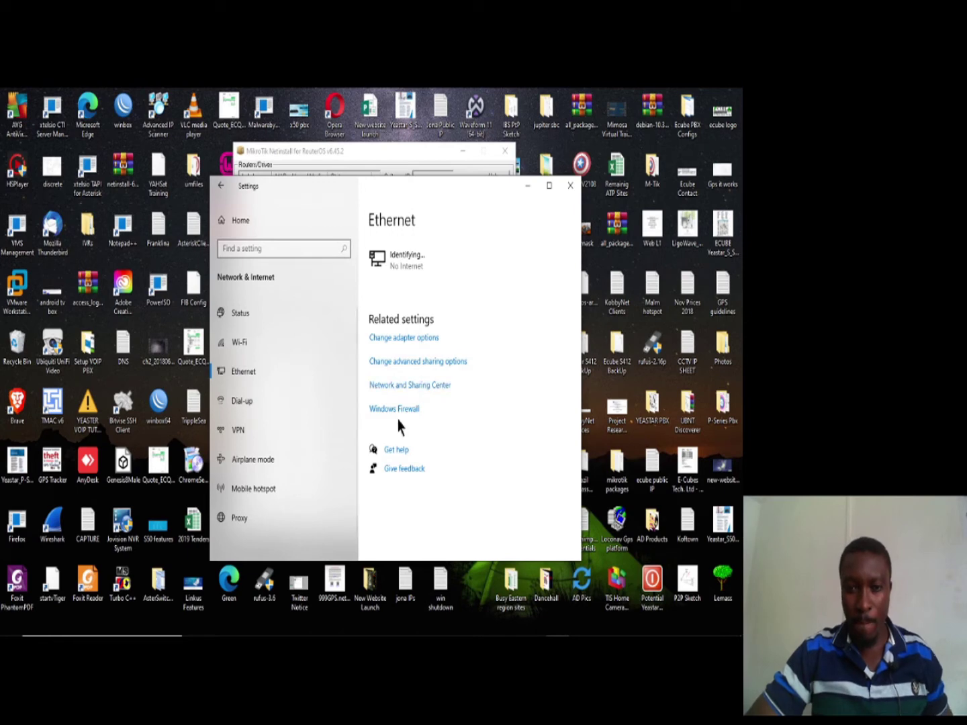
left_click(525, 185)
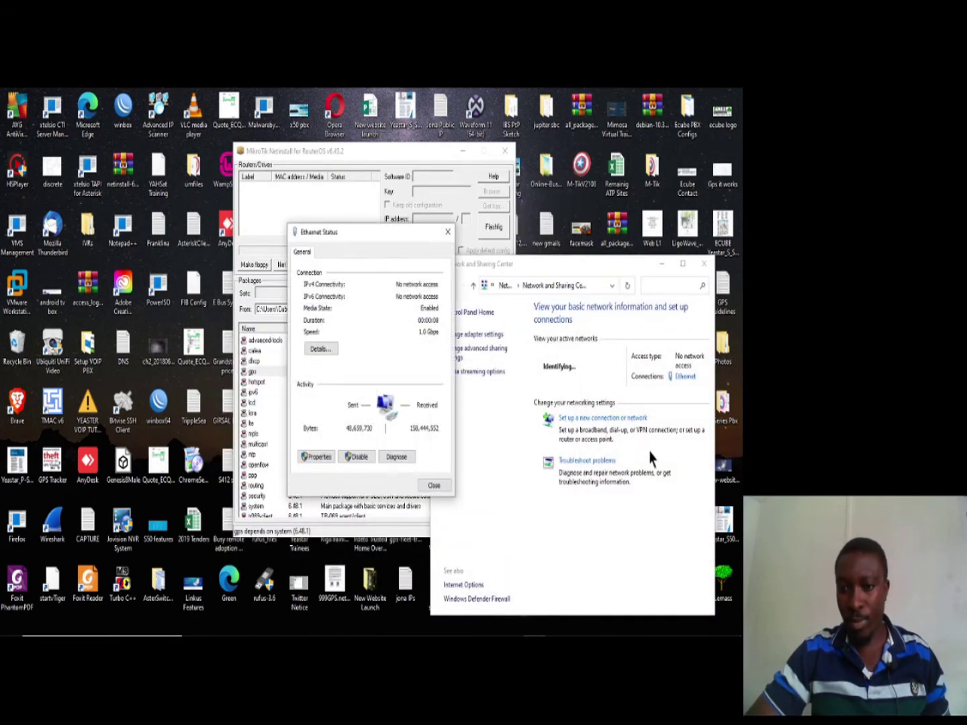
Set the adapter's IPv4 to static 192.168.88.2, mask 255.255.255.0, gateway 192.168.88.1
left_click(319, 457)
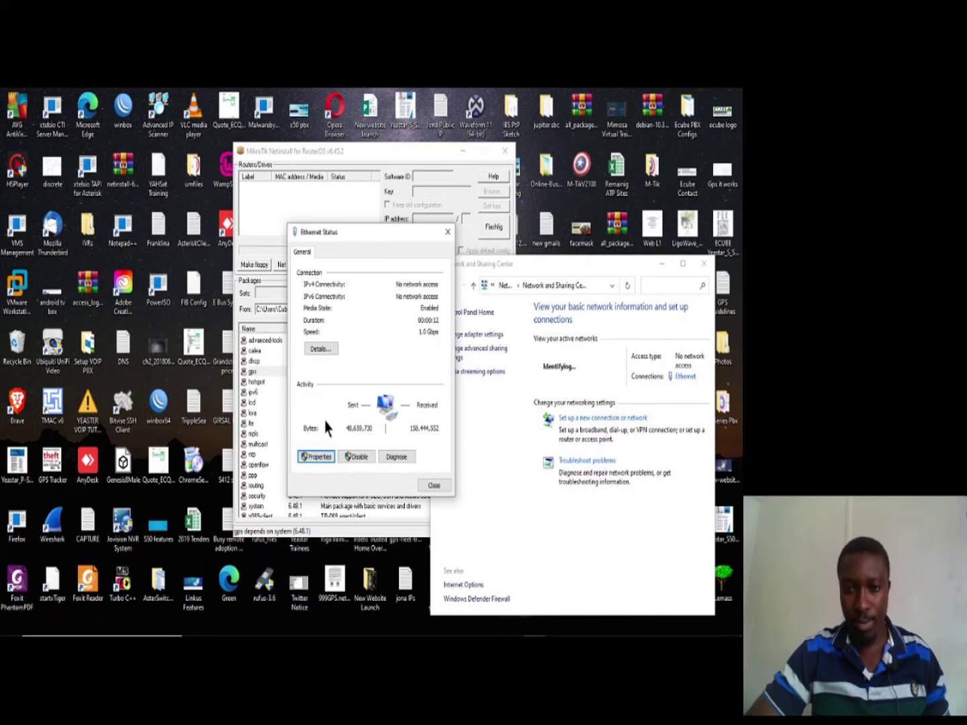
left_click(325, 463)
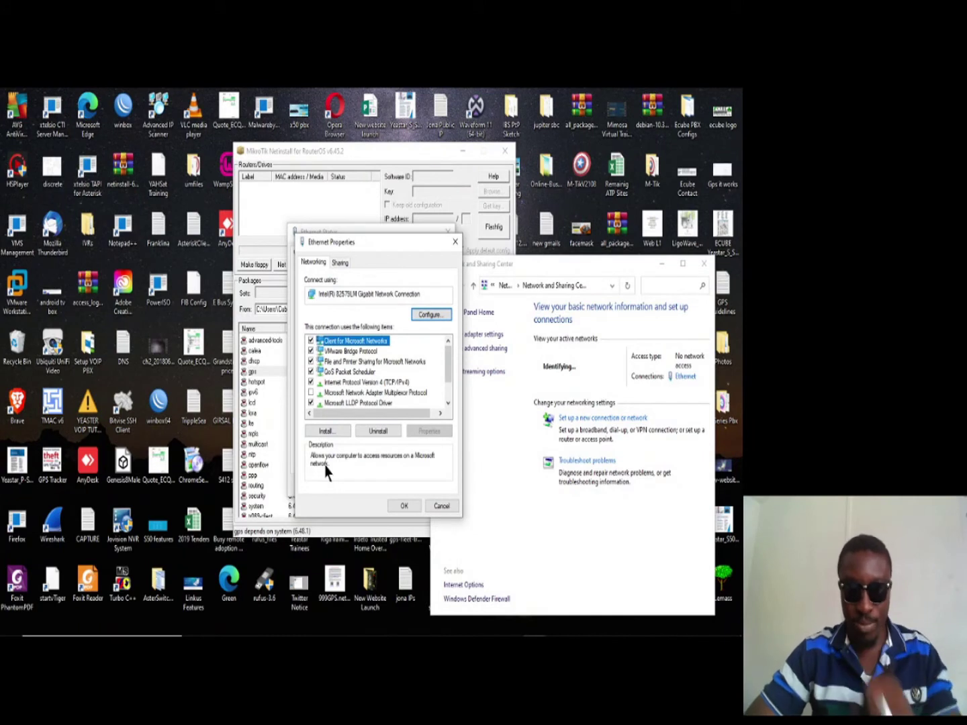
double_click(364, 382)
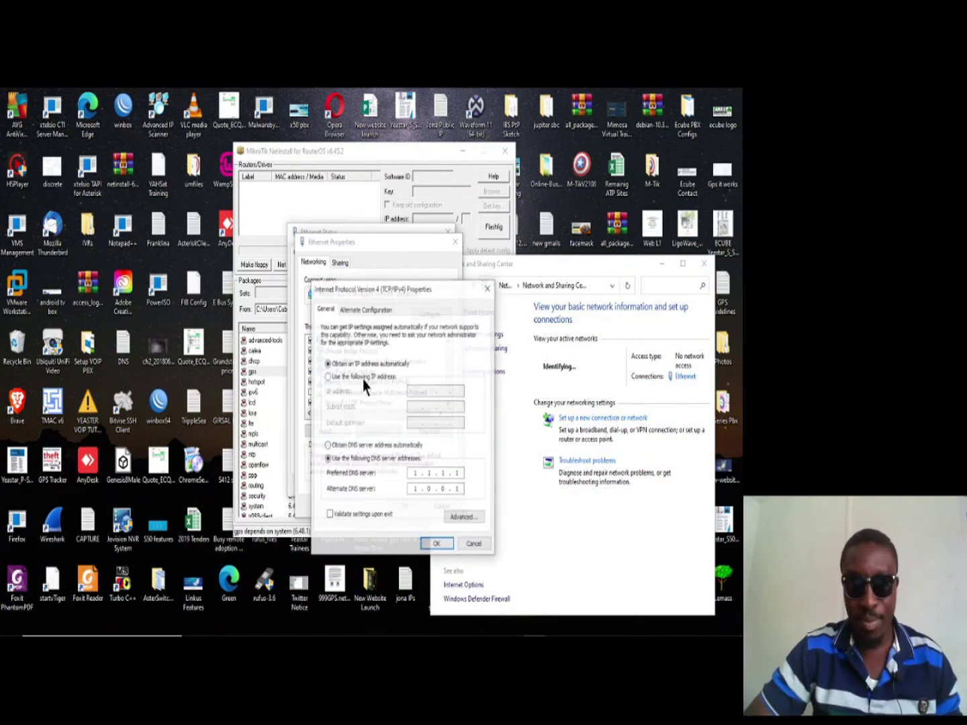
left_click(380, 382)
left_click(416, 391)
type("192 . 168 . 88 . ")
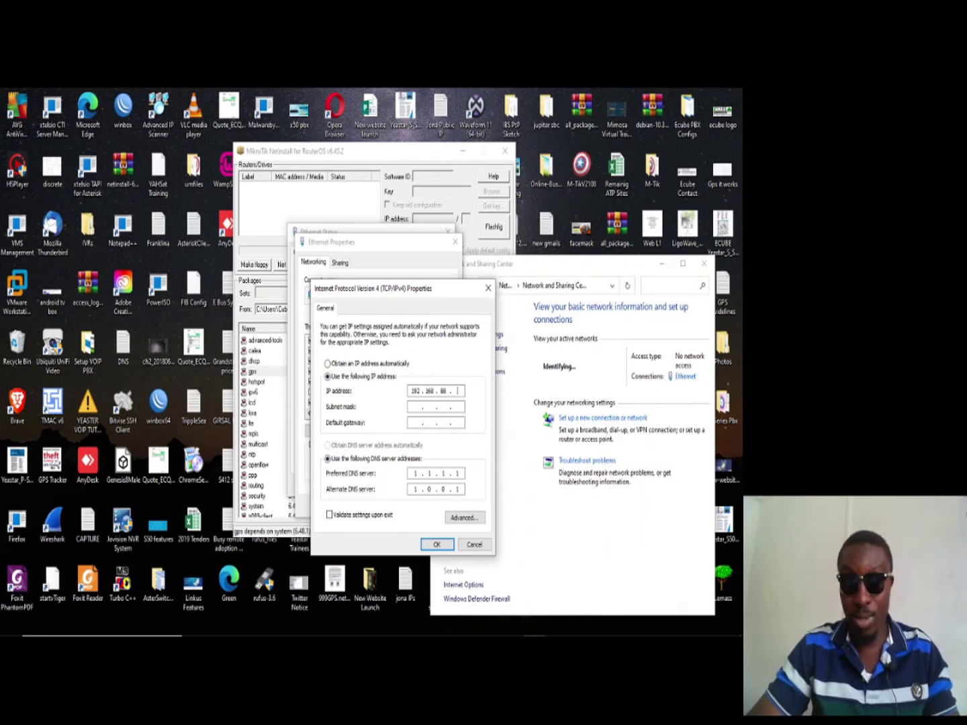
type("2")
key("Tab")
key("Tab")
type("192")
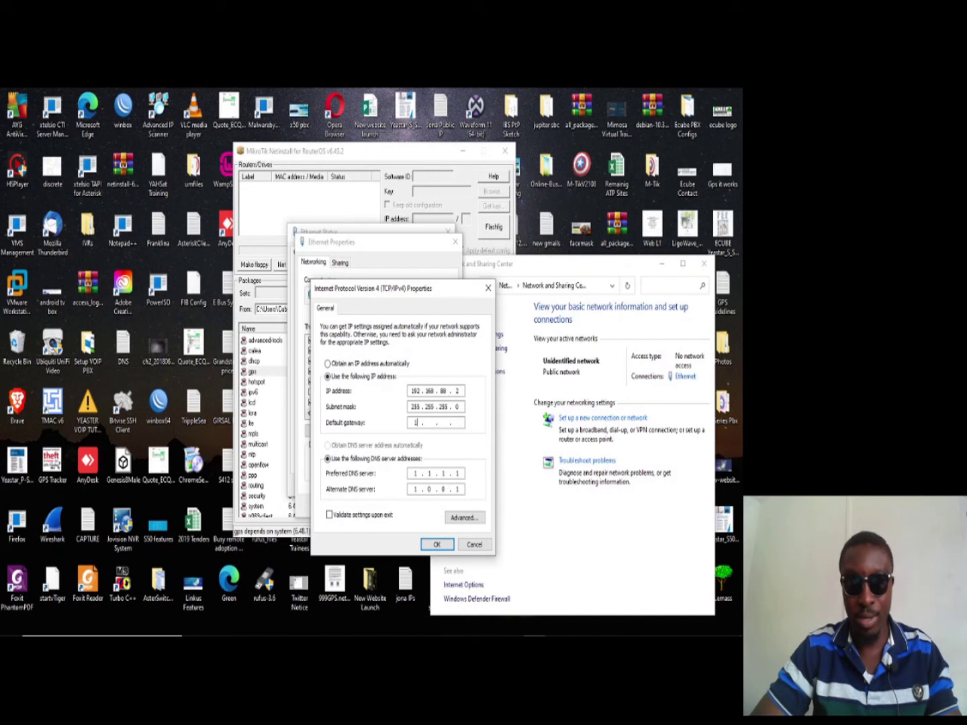
type("168.88.")
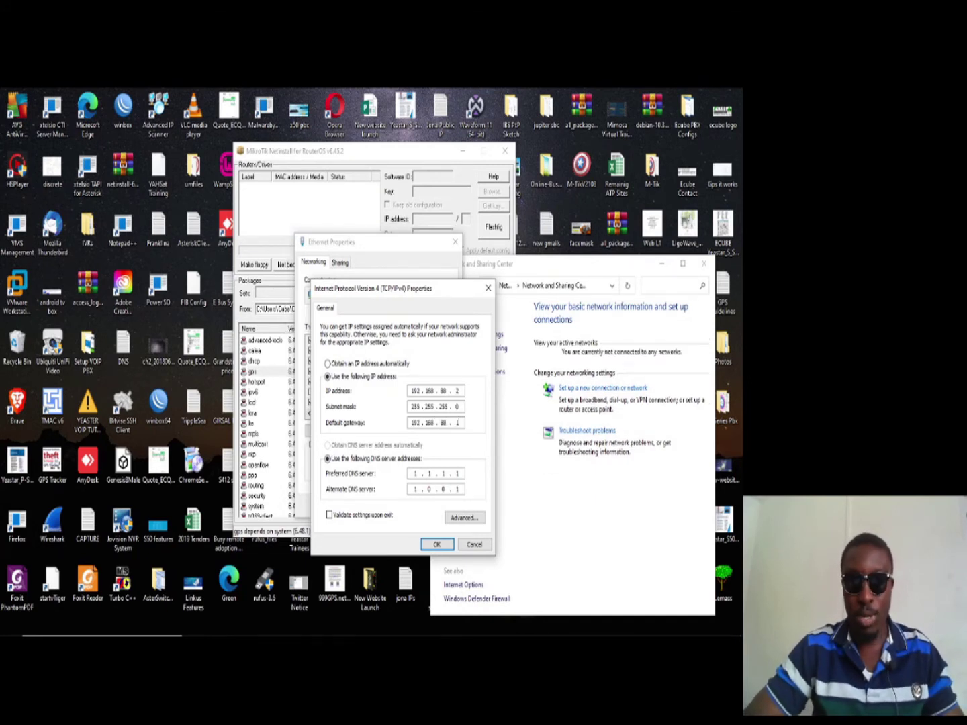
type("1")
left_click(437, 544)
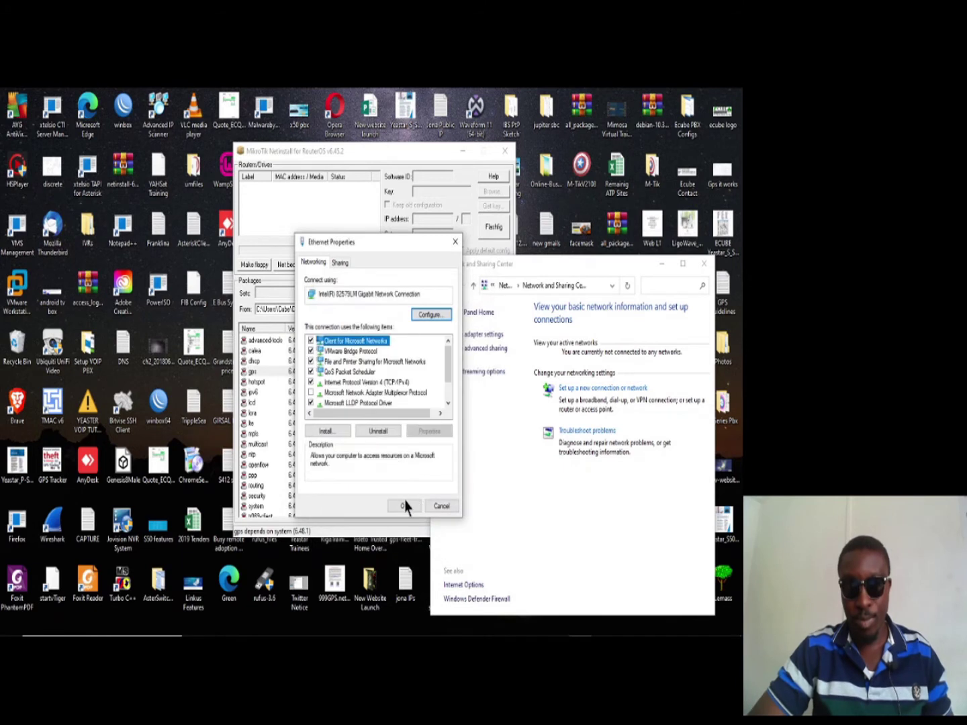
left_click(405, 505)
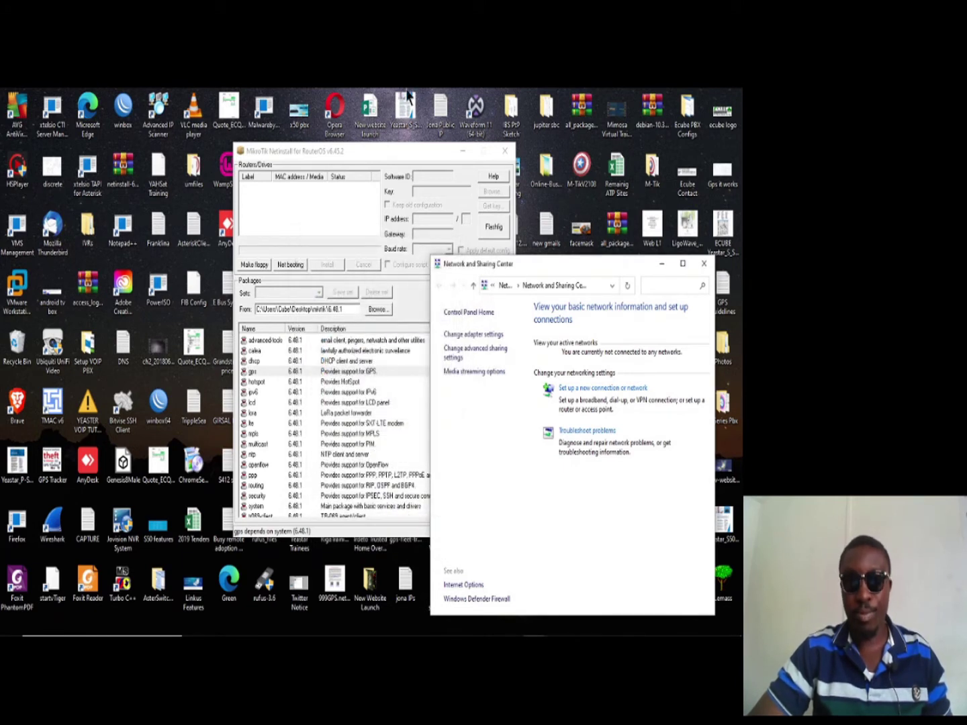
Bring Netinstall back to the front and wait for the router to net-boot
left_click(368, 164)
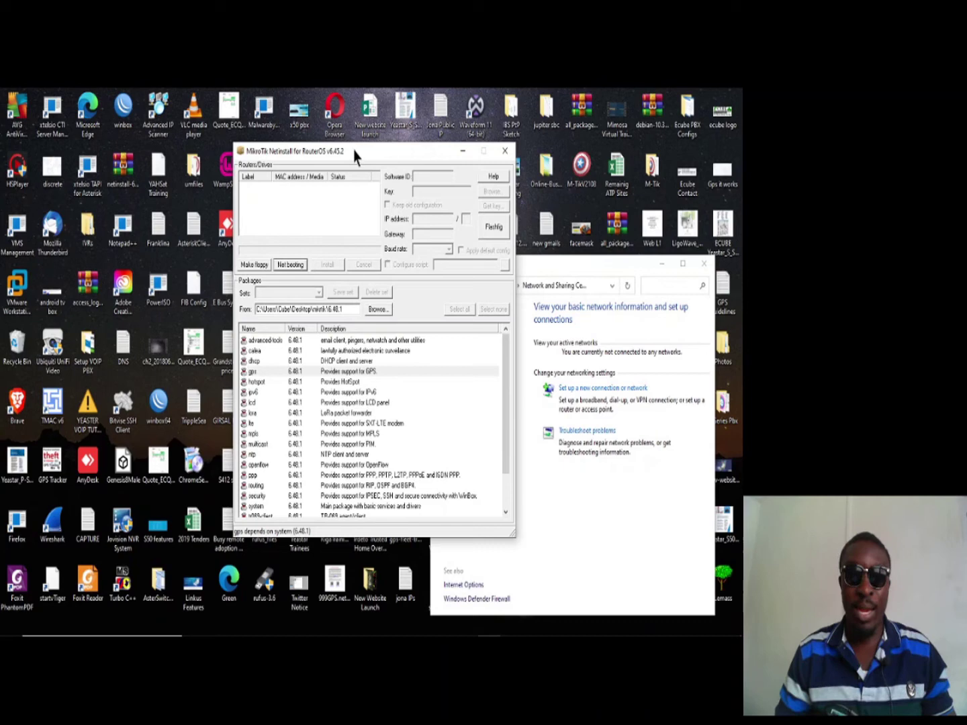
Select the detected RB960P router in Netinstall's Routers/Drives list
left_click_drag(353, 156, 320, 151)
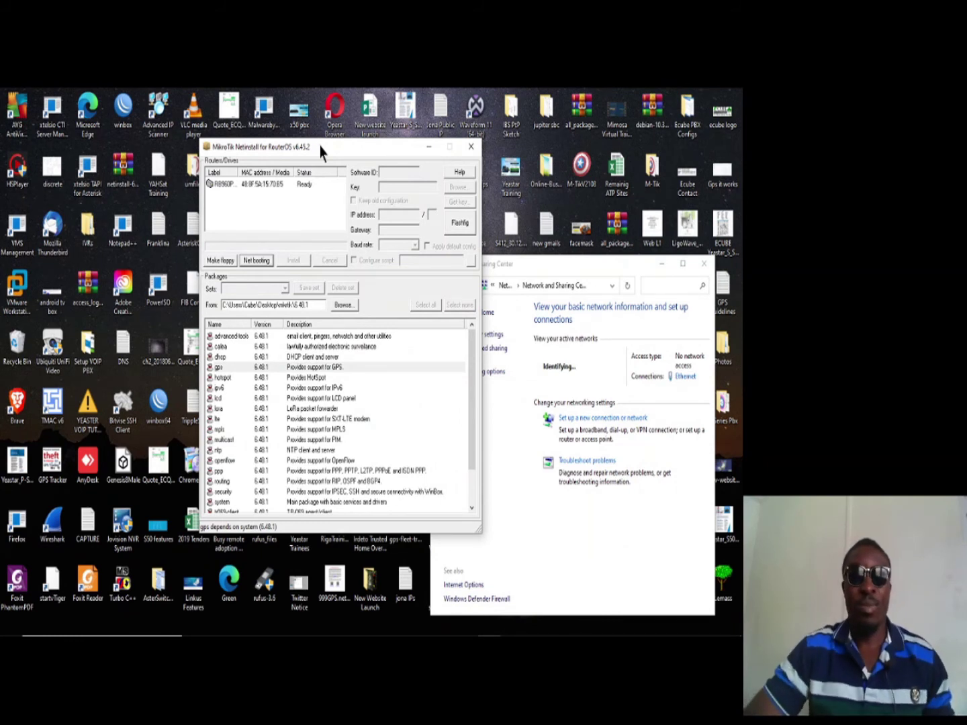
left_click(223, 186)
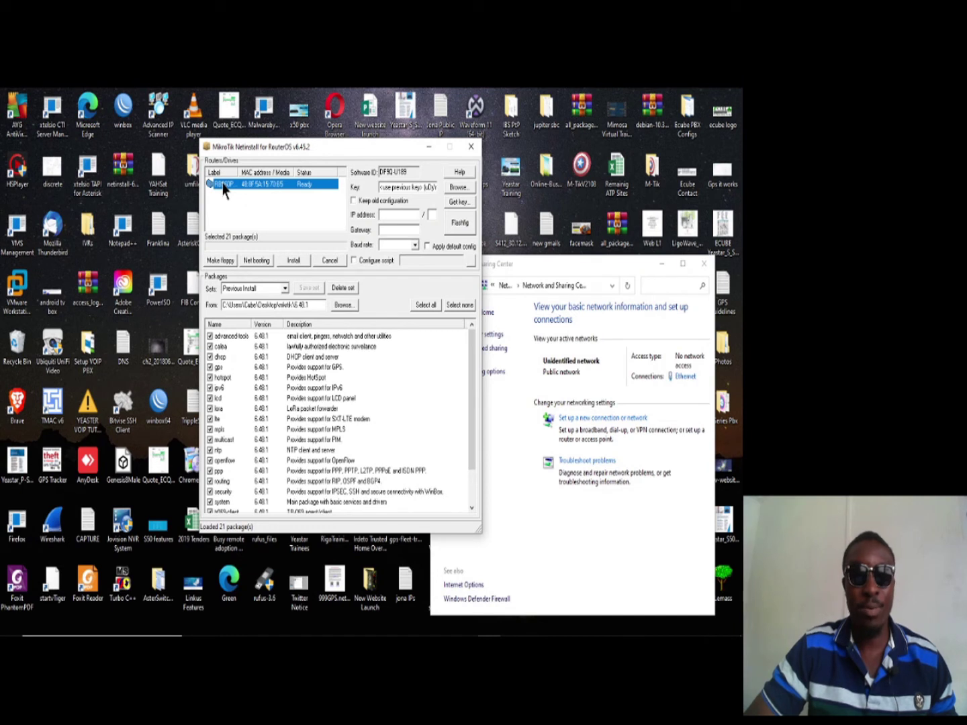
Load packages from the 6.48.1 folder, select all 21, and start the install
left_click(341, 305)
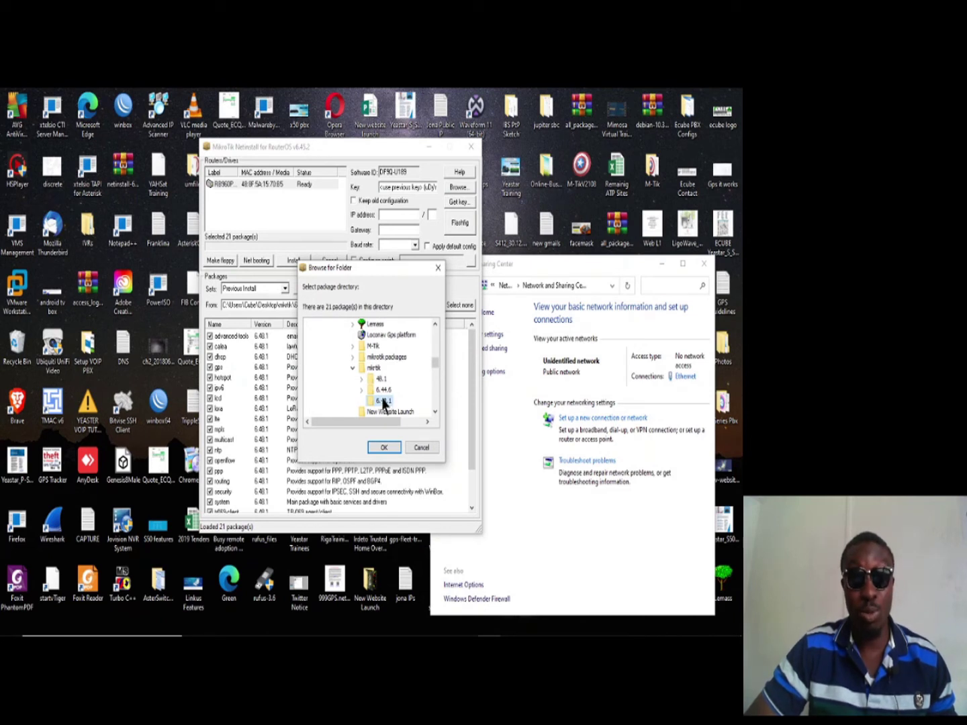
left_click(383, 447)
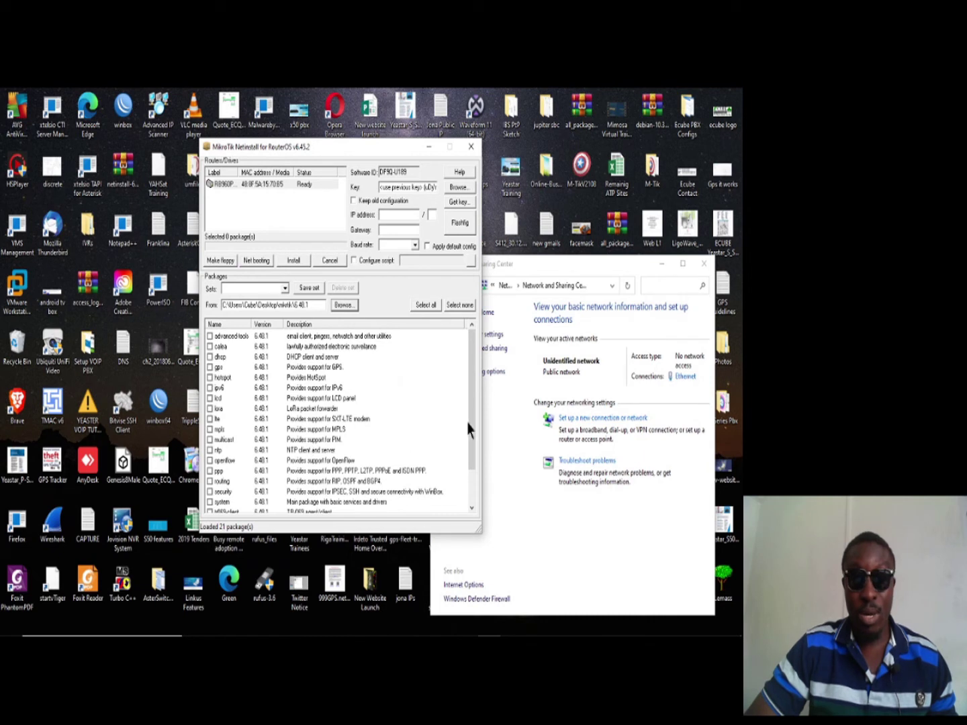
left_click_drag(473, 430, 465, 360)
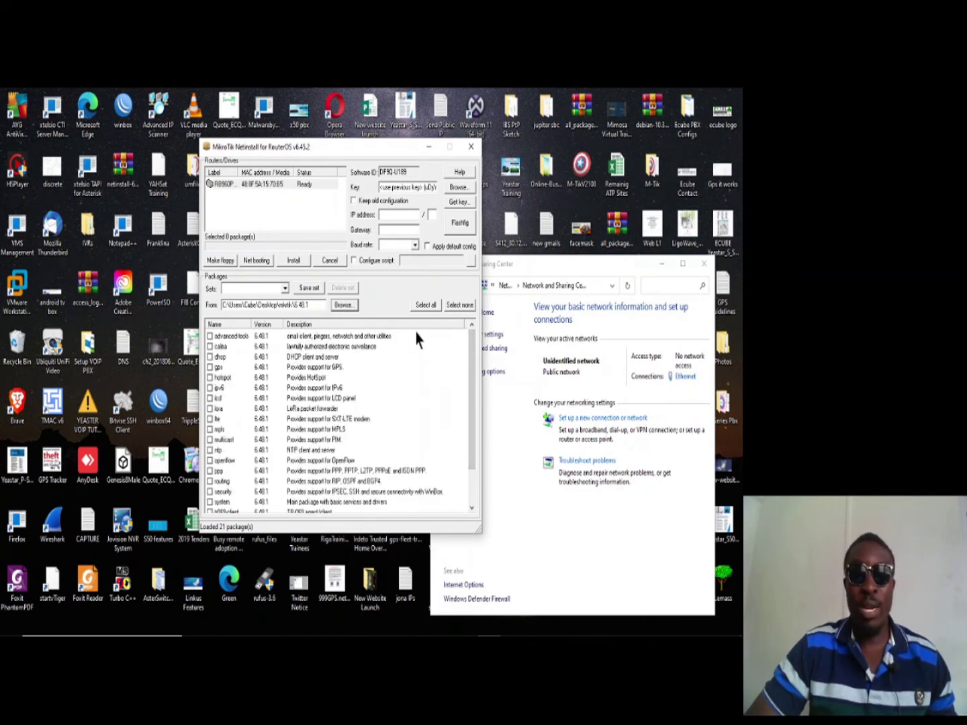
left_click(426, 305)
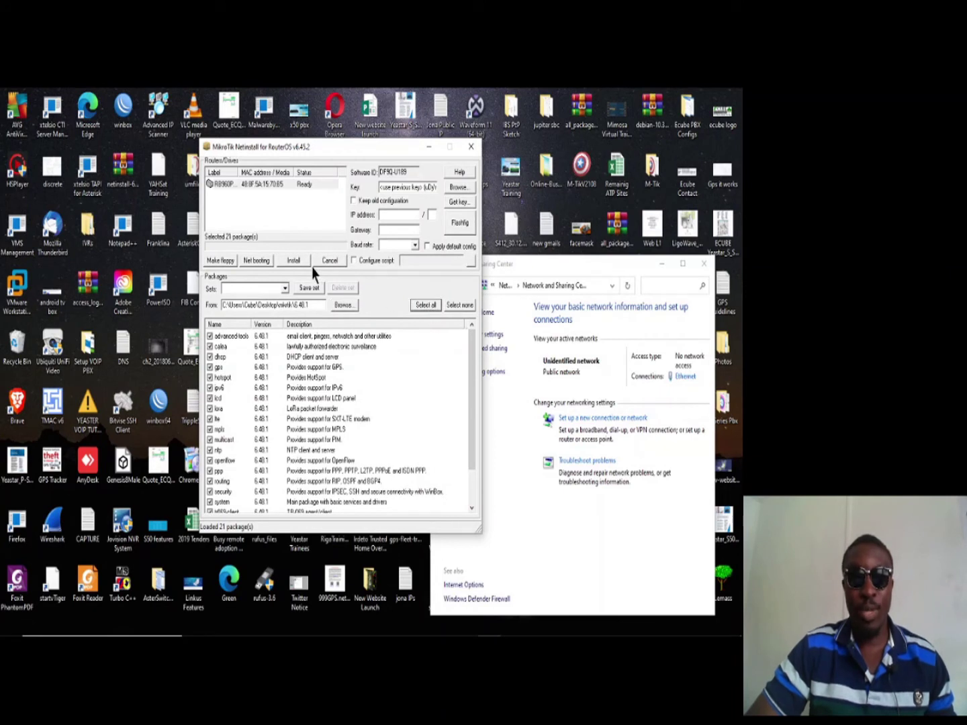
left_click(295, 262)
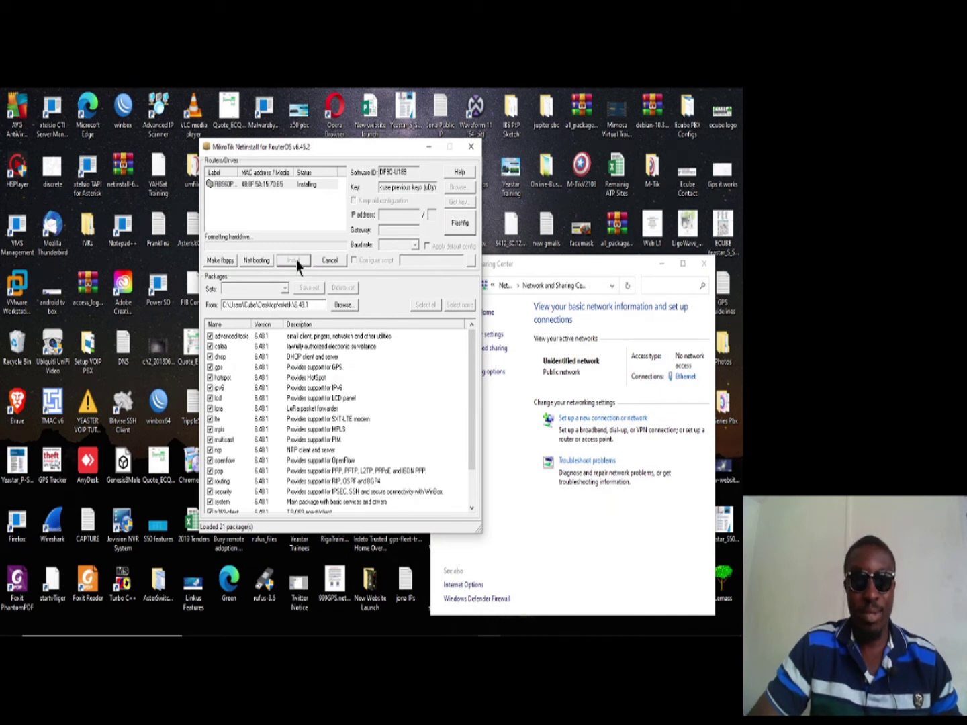
Shift the Netinstall window aside while the router's drive is formatted
left_click_drag(328, 148, 348, 148)
Select the RB960P router to follow its installation status
left_click(249, 191)
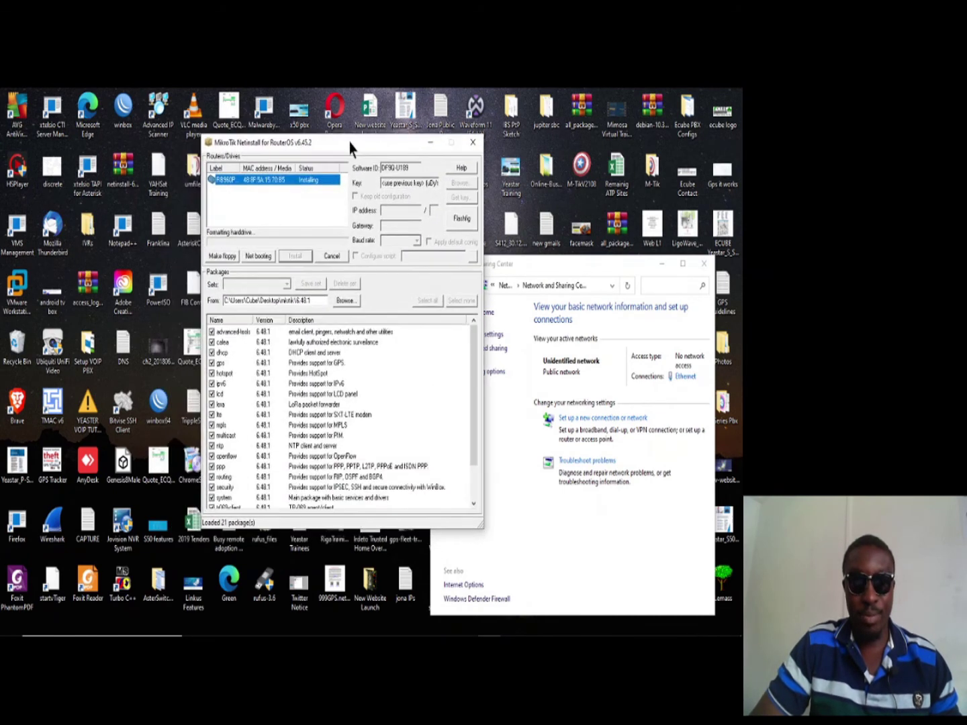